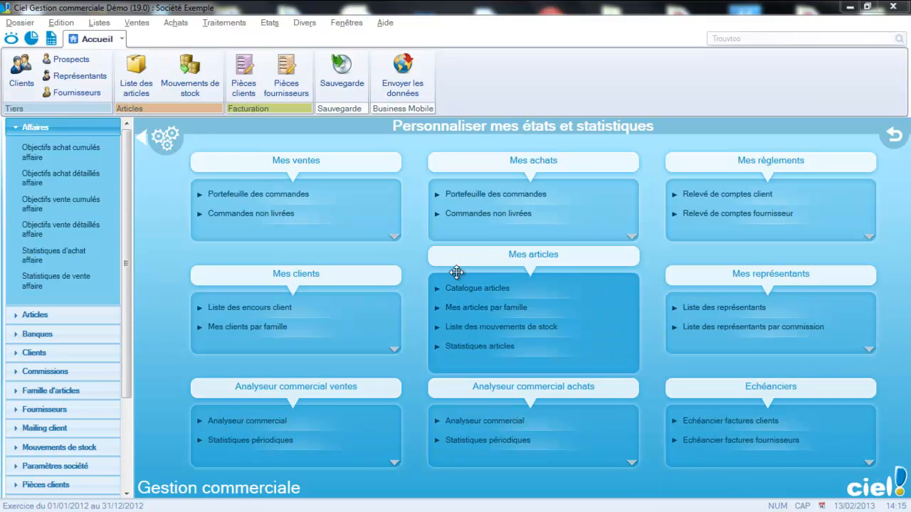
- Open the company settings and review the Coordonnées and Compléments details
{"action": "left_click", "coordinate": [19, 21]}
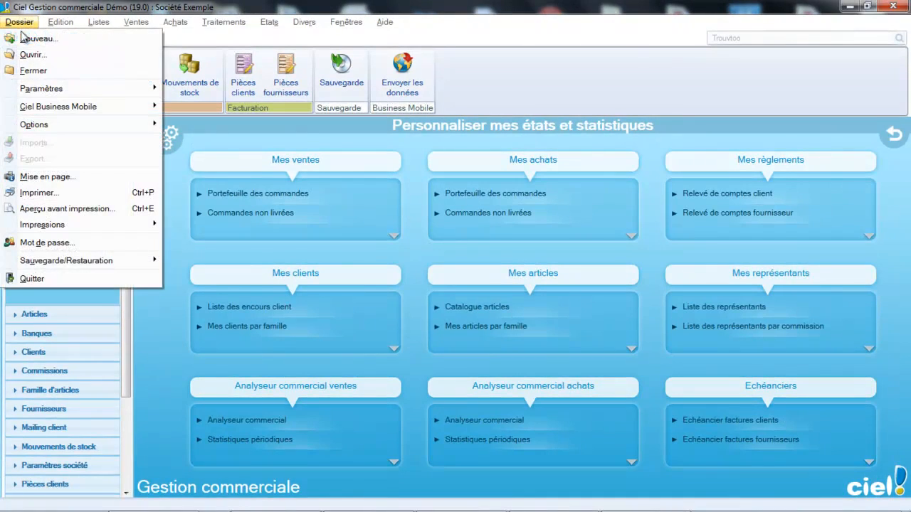
{"action": "mouse_move", "coordinate": [30, 94]}
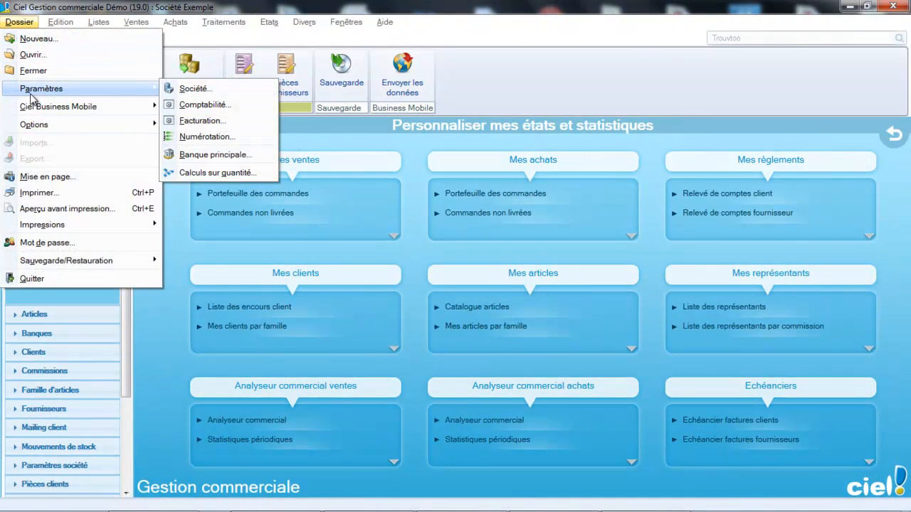
{"action": "left_click", "coordinate": [203, 90]}
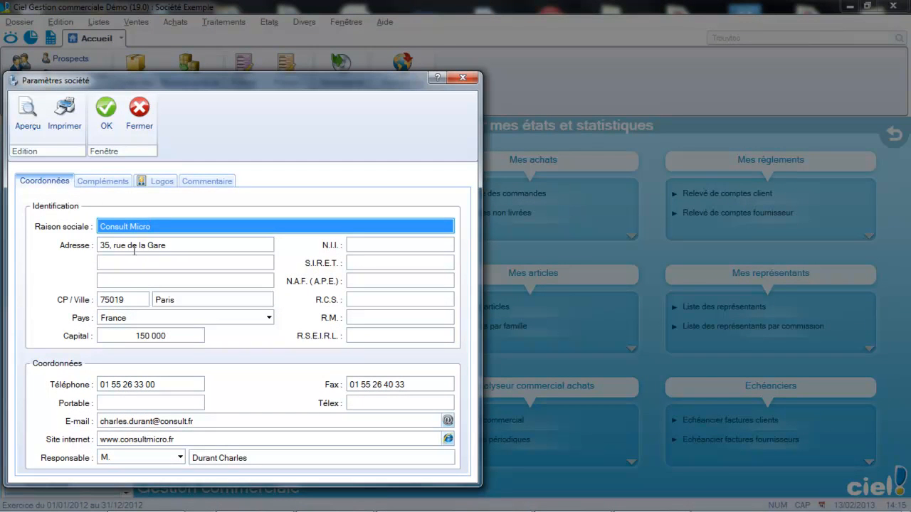
{"action": "left_click", "coordinate": [103, 182]}
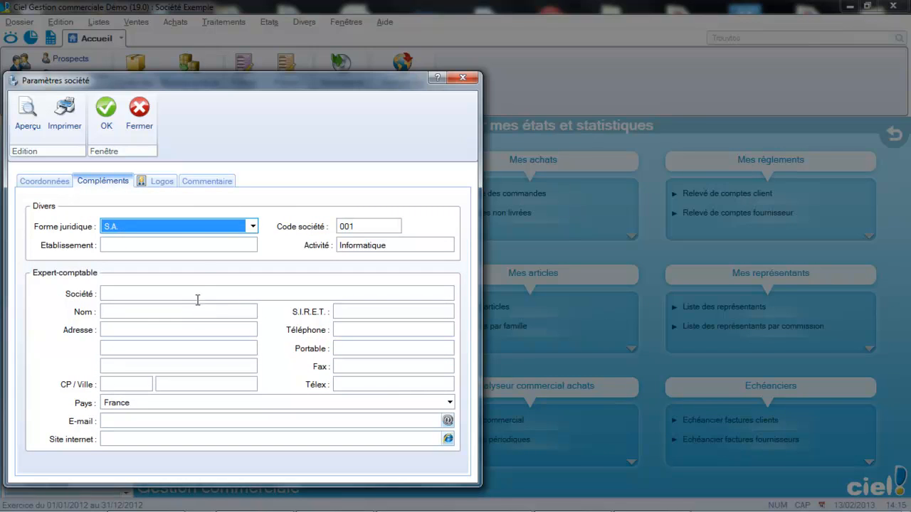
- Clear the existing small and large logos from the company settings
{"action": "left_click", "coordinate": [167, 183]}
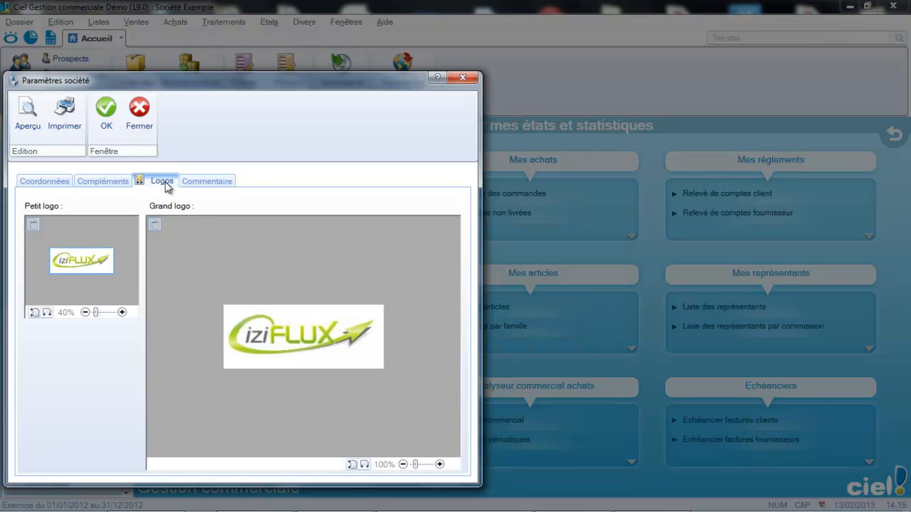
{"action": "right_click", "coordinate": [59, 237]}
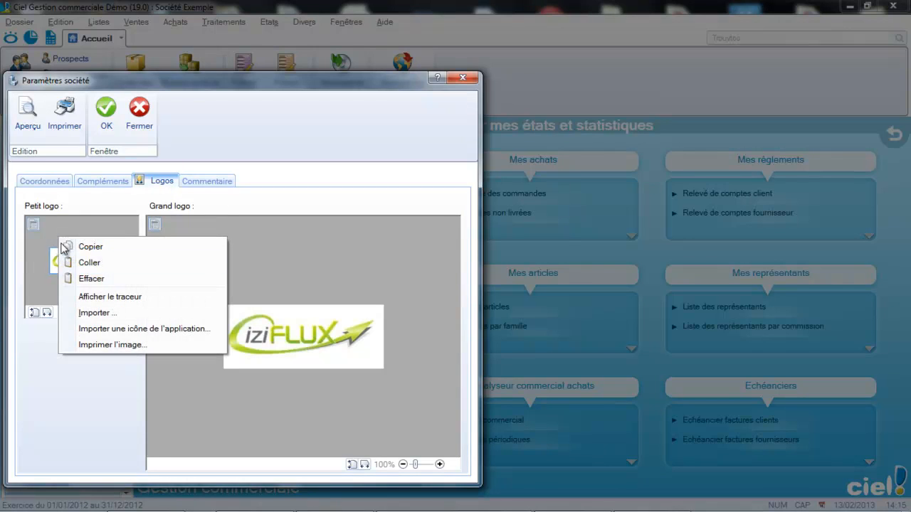
{"action": "left_click", "coordinate": [81, 279]}
{"action": "right_click", "coordinate": [227, 266]}
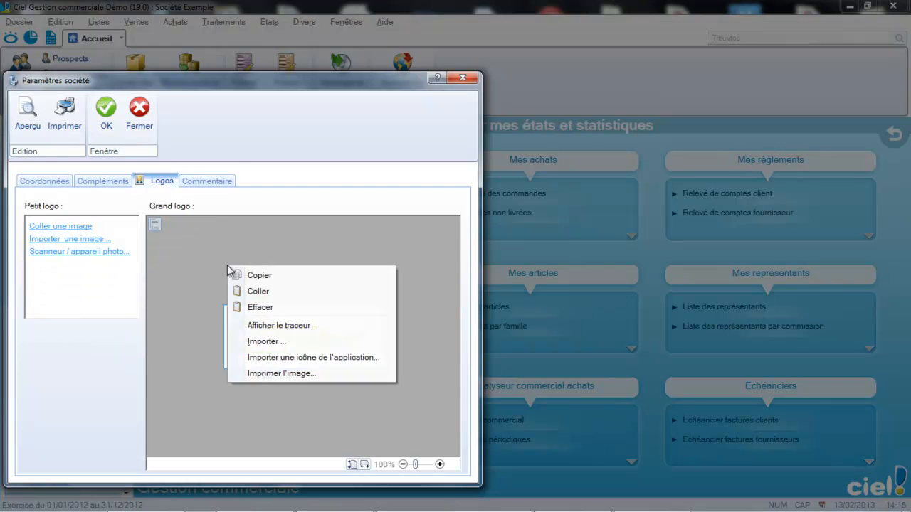
{"action": "left_click", "coordinate": [252, 311]}
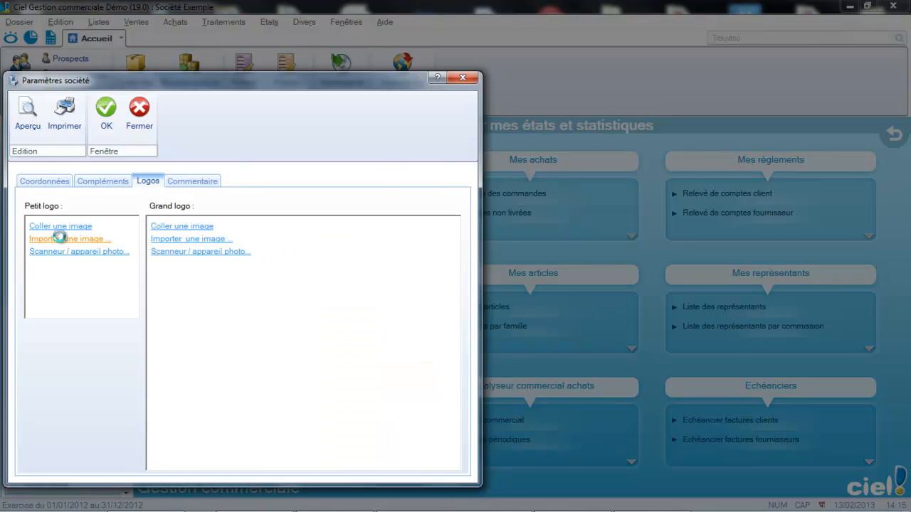
- Import the LOGO CIEL image file as the company's small logo
{"action": "left_click", "coordinate": [61, 239]}
{"action": "left_click", "coordinate": [331, 189]}
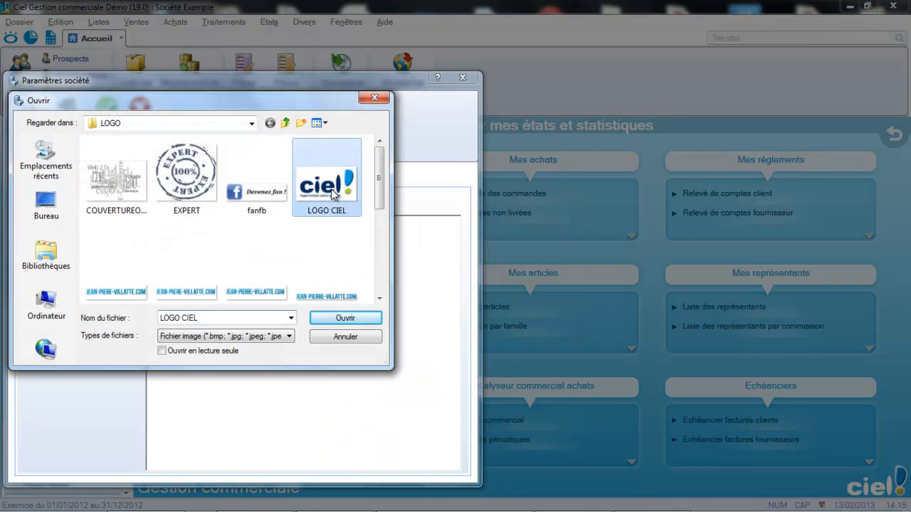
{"action": "left_click", "coordinate": [341, 318]}
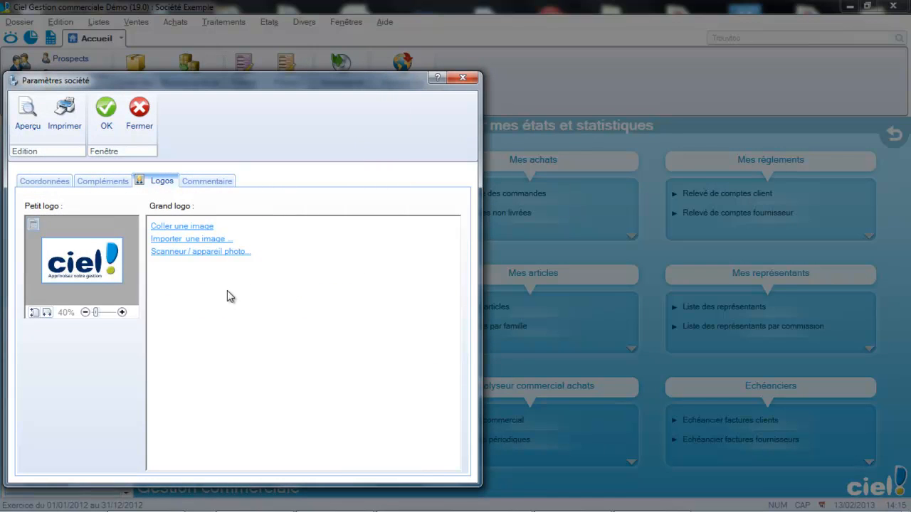
- Import the LOGO CIEL image as the company's large logo, then save the company settings after checking the comment page
{"action": "left_click", "coordinate": [213, 241]}
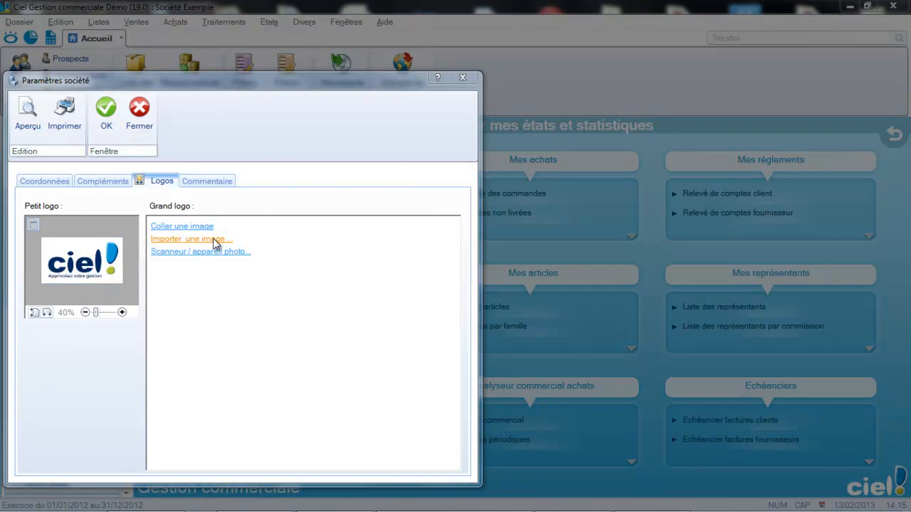
{"action": "left_click", "coordinate": [328, 190]}
{"action": "left_click", "coordinate": [348, 321]}
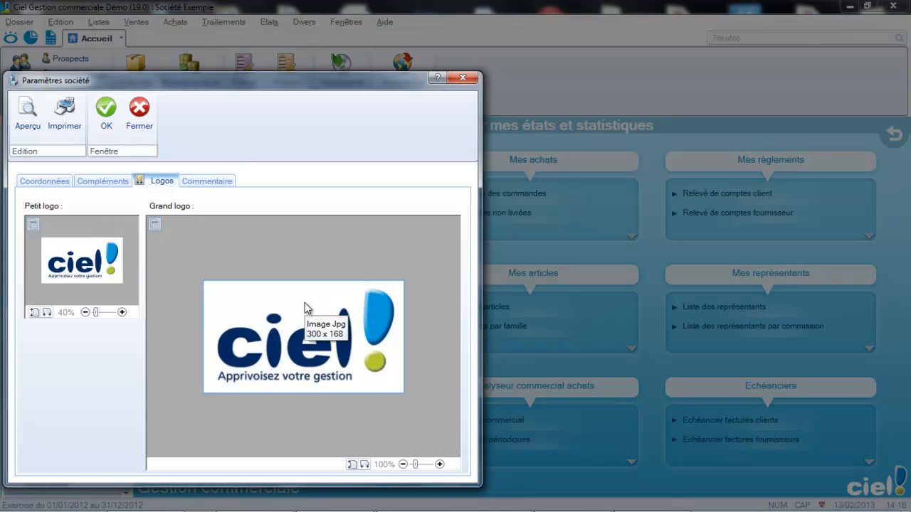
{"action": "left_click", "coordinate": [191, 182]}
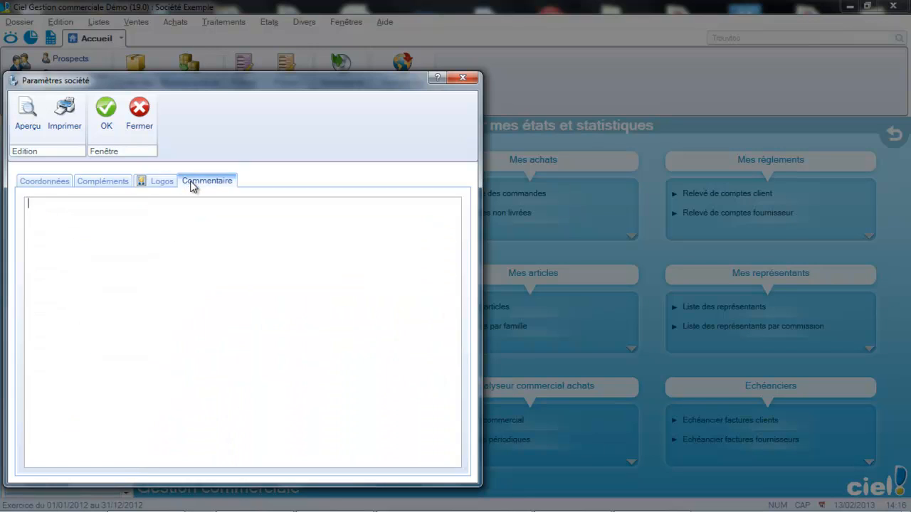
{"action": "left_click", "coordinate": [92, 109]}
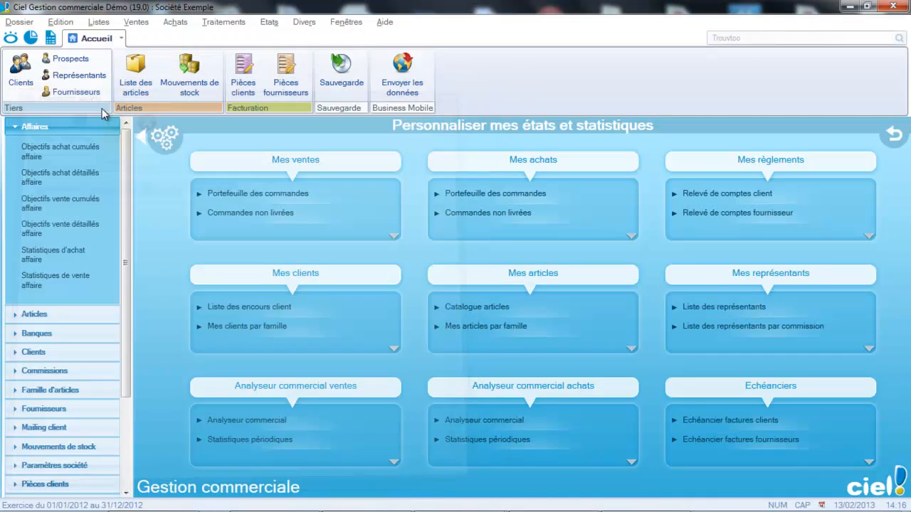
- Open the accounting settings and review the dates, VAT options, default journals and main default accounts
{"action": "left_click", "coordinate": [19, 21]}
{"action": "mouse_move", "coordinate": [40, 91]}
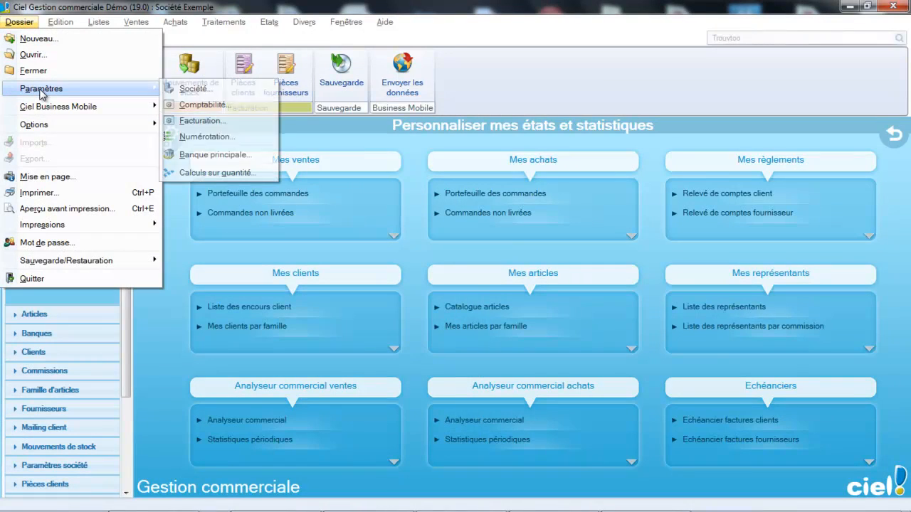
{"action": "left_click", "coordinate": [197, 105]}
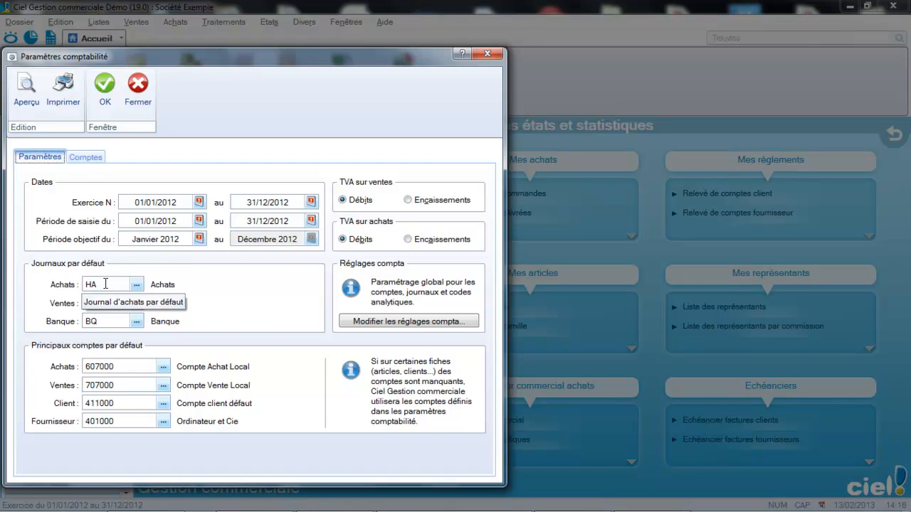
{"action": "left_click", "coordinate": [97, 319]}
{"action": "left_click", "coordinate": [97, 320]}
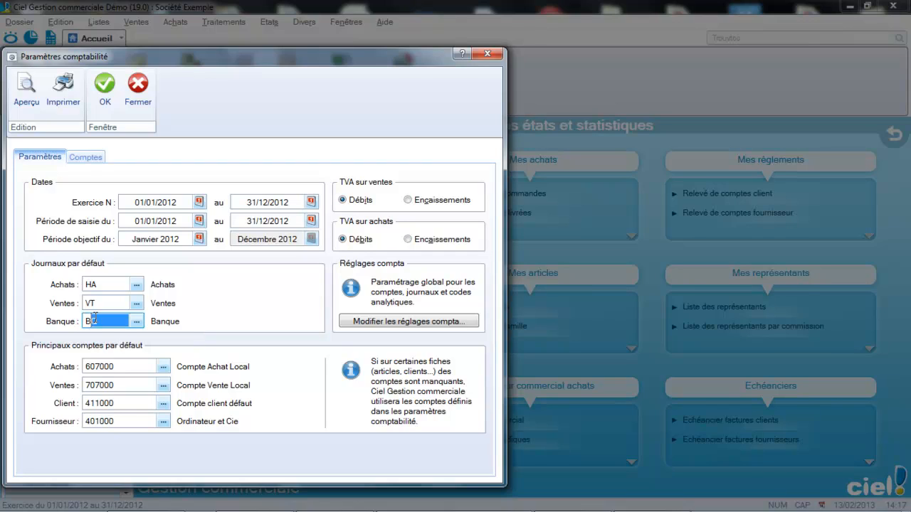
{"action": "left_click", "coordinate": [294, 286]}
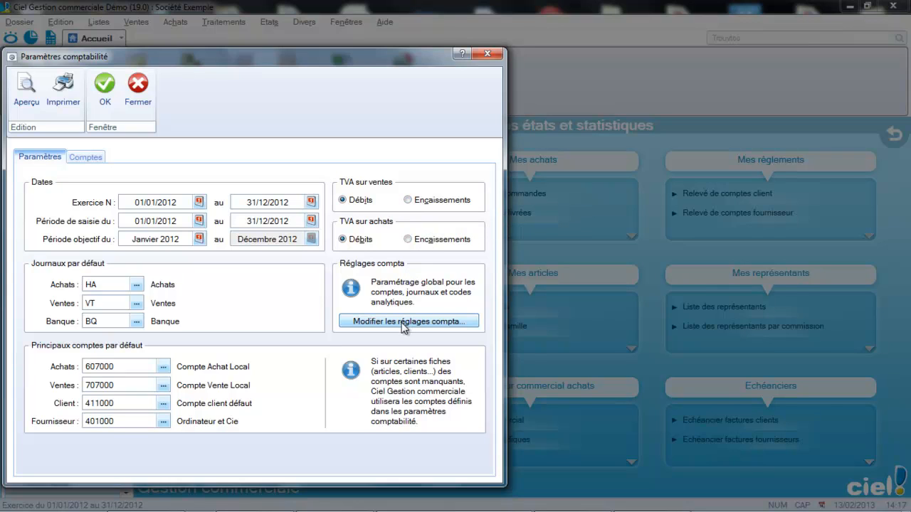
- Save the accounting settings, open the global accounting adjustments for account lengths and roots, and apply them
{"action": "left_click", "coordinate": [403, 324]}
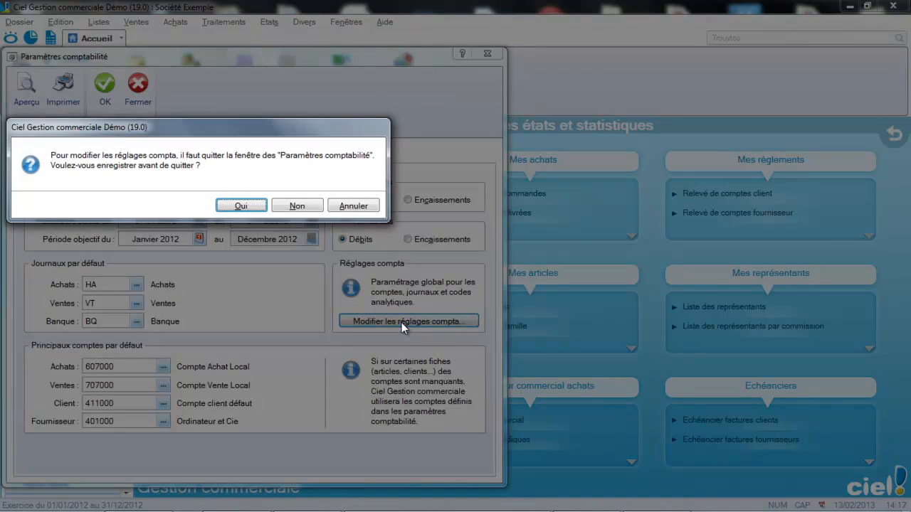
{"action": "left_click", "coordinate": [242, 205]}
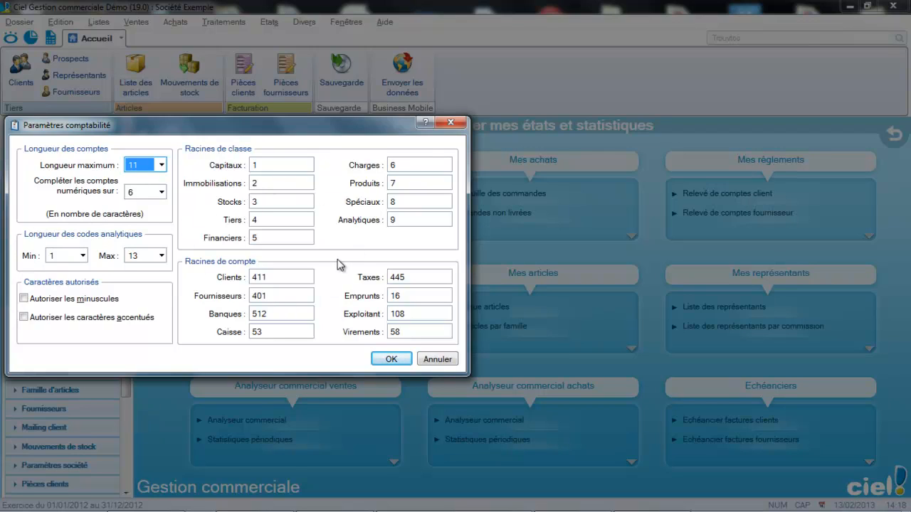
{"action": "left_click", "coordinate": [390, 359]}
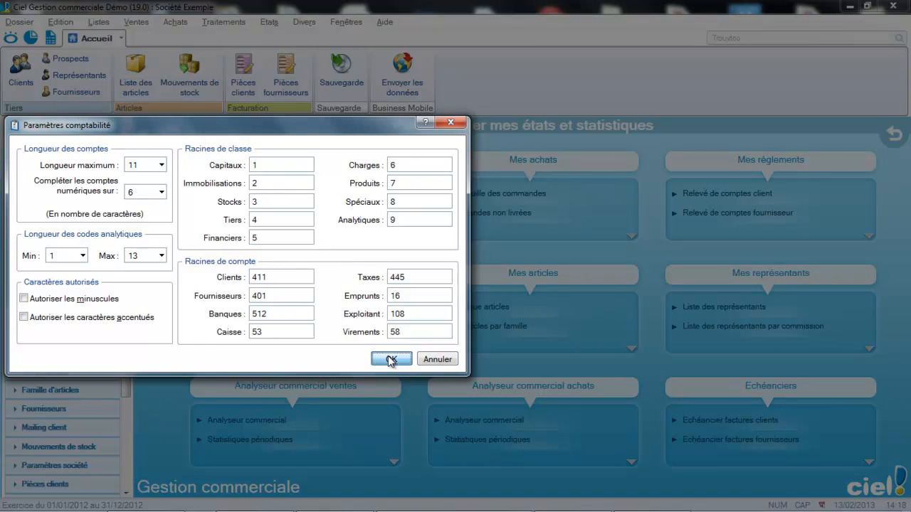
{"action": "left_click", "coordinate": [200, 205]}
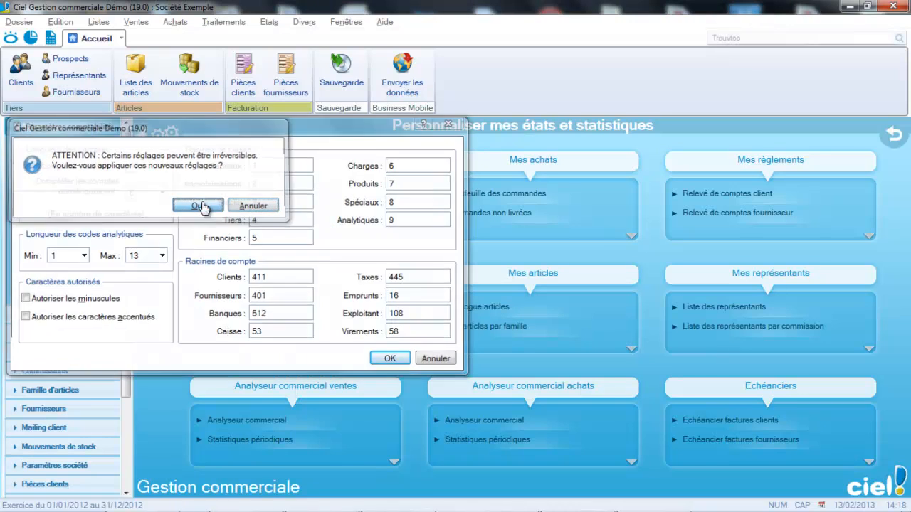
- Open the invoicing settings and review the global, stock and client management options
{"action": "left_click", "coordinate": [20, 21]}
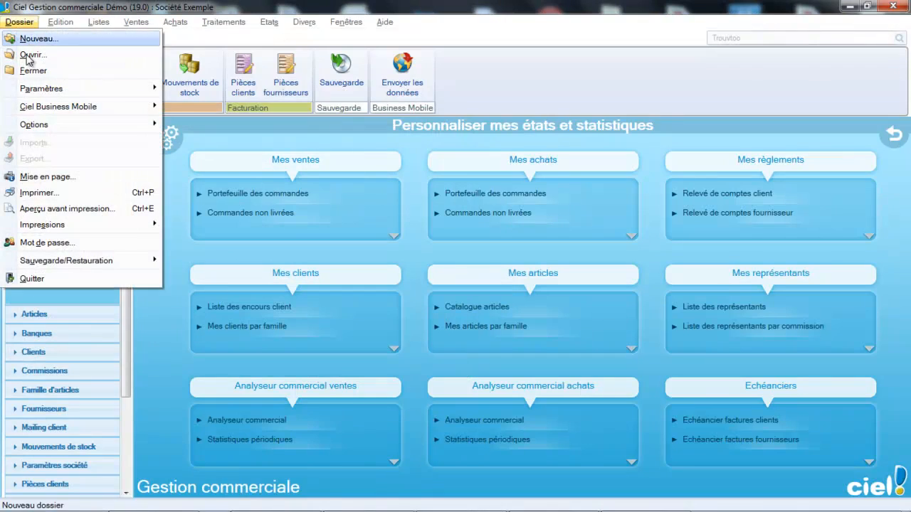
{"action": "mouse_move", "coordinate": [51, 92]}
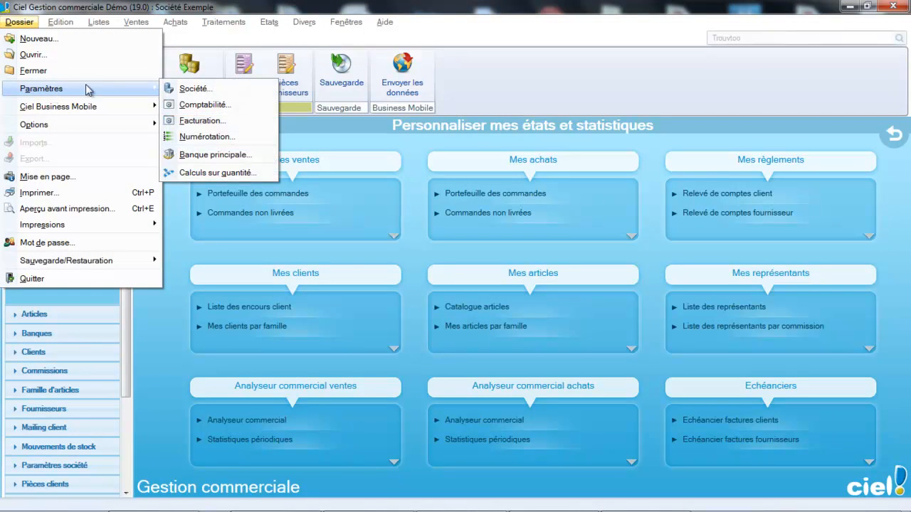
{"action": "left_click", "coordinate": [190, 121]}
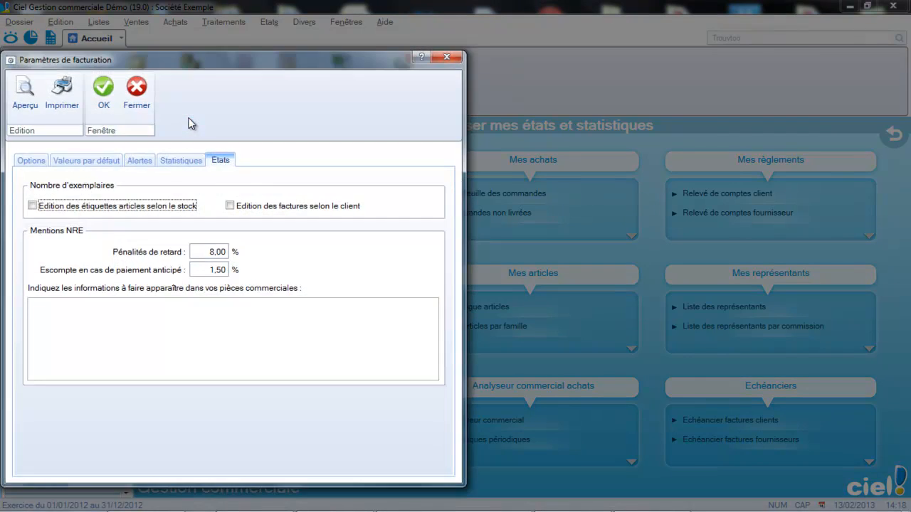
{"action": "left_click", "coordinate": [23, 161]}
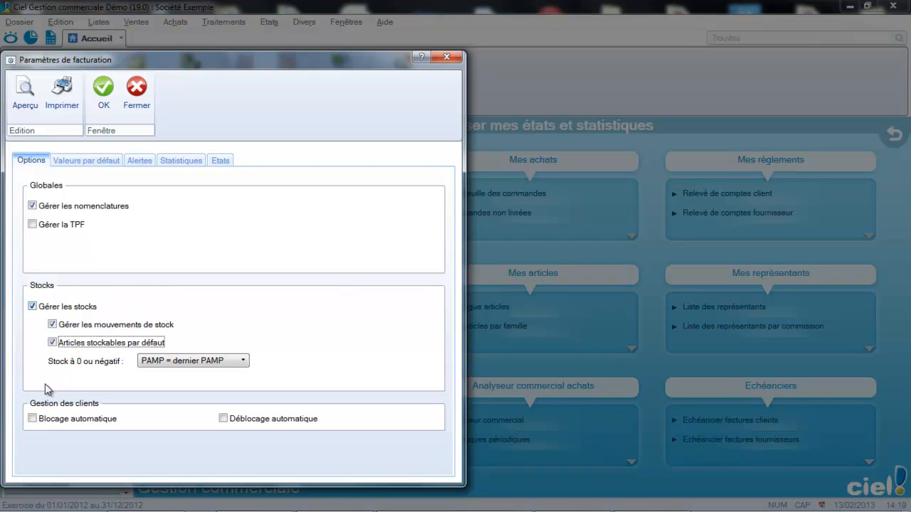
- Try the Blocage automatique and Déblocage automatique client options, switching both on and back off
{"action": "mouse_move", "coordinate": [73, 425]}
{"action": "mouse_move", "coordinate": [122, 422]}
{"action": "left_click", "coordinate": [33, 419]}
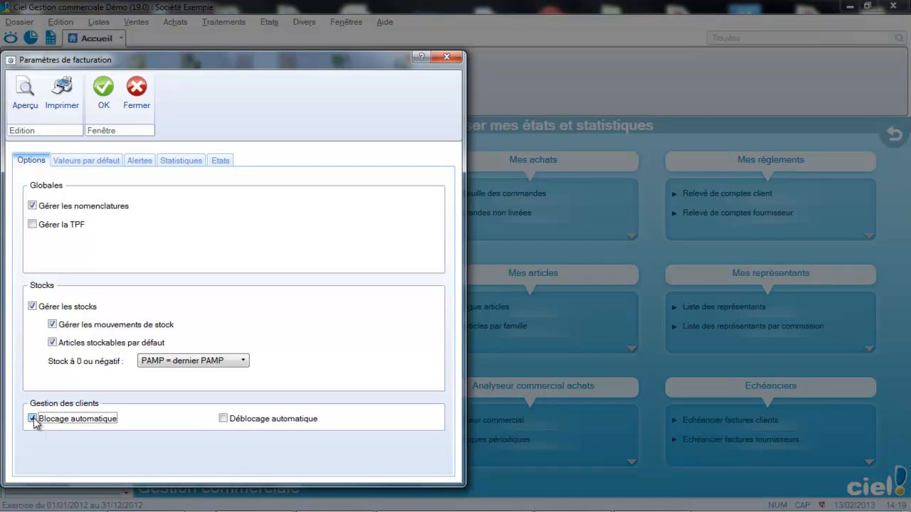
{"action": "left_click", "coordinate": [223, 420]}
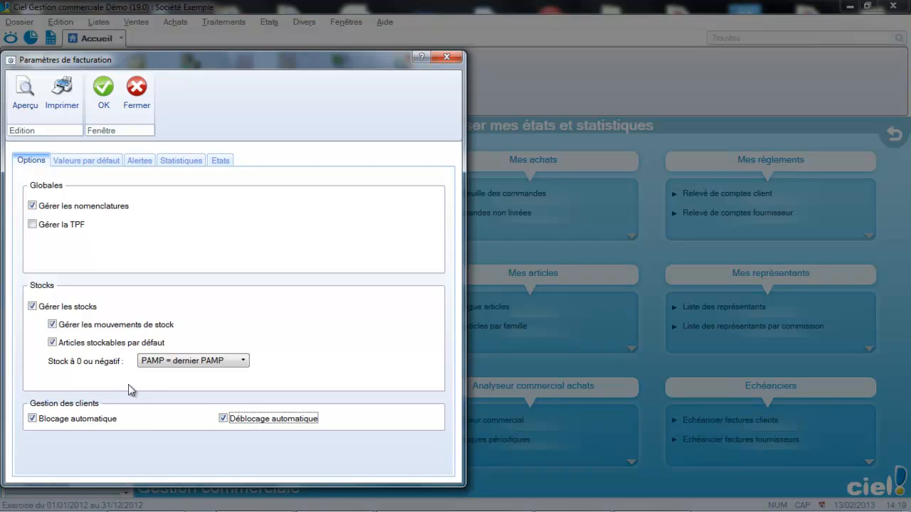
{"action": "left_click", "coordinate": [33, 419]}
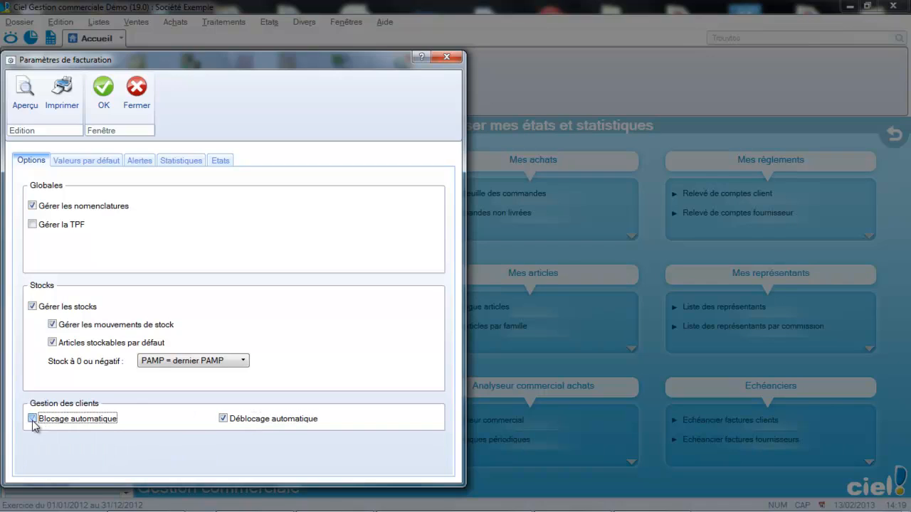
{"action": "left_click", "coordinate": [223, 419]}
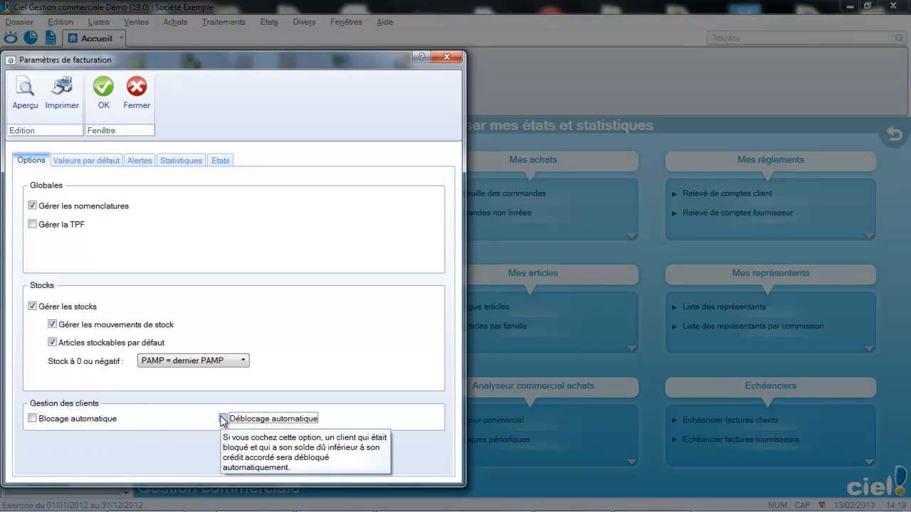
- Review the default values for commercial documents, including the available VAT rates for taxable shipping
{"action": "left_click", "coordinate": [91, 155]}
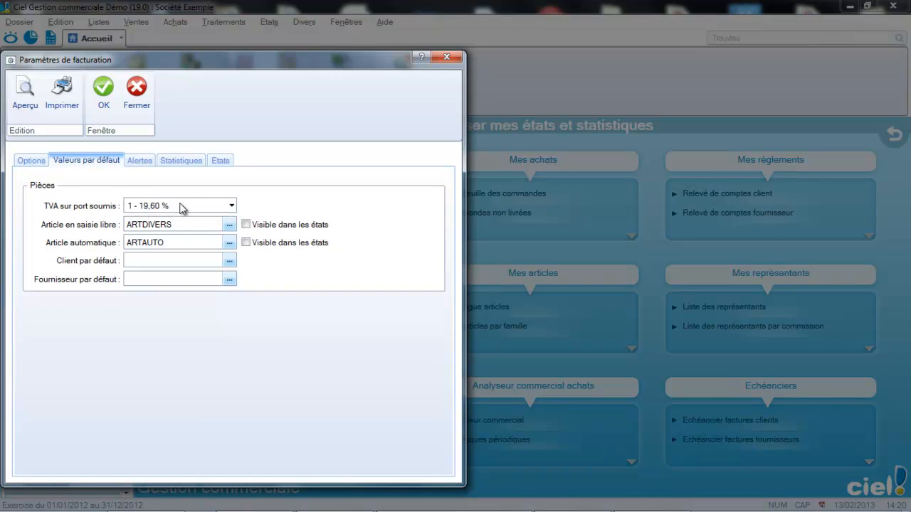
{"action": "left_click", "coordinate": [182, 207]}
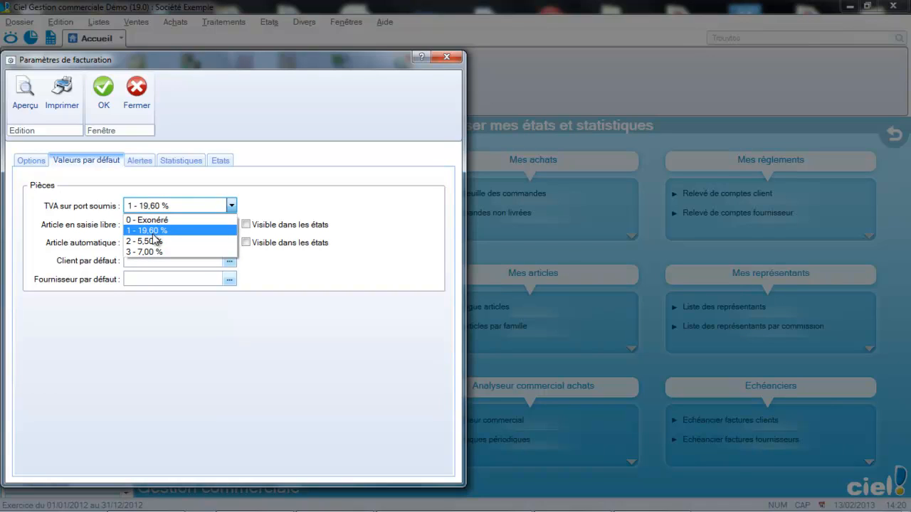
{"action": "left_click", "coordinate": [106, 208]}
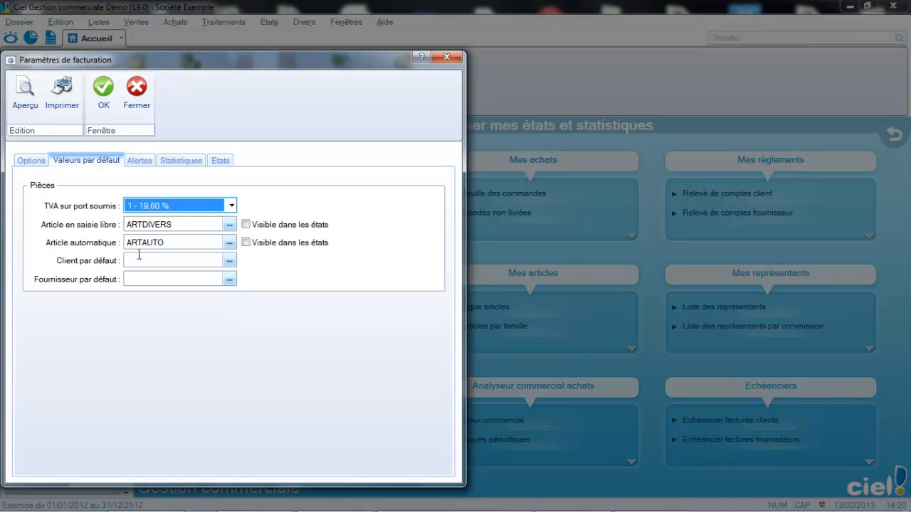
- Review the invoicing alert options and enable the client risk level alert starting from Faible
{"action": "left_click", "coordinate": [141, 163]}
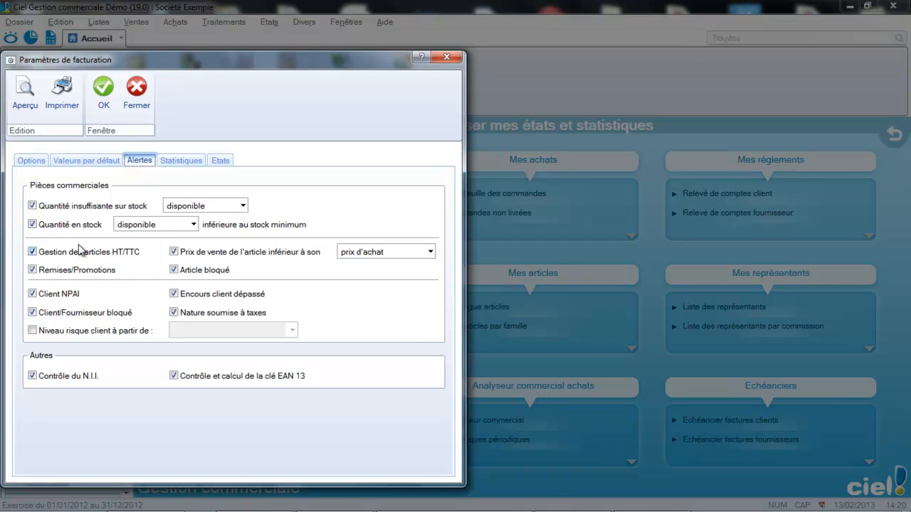
{"action": "mouse_move", "coordinate": [79, 250]}
{"action": "mouse_move", "coordinate": [74, 297]}
{"action": "mouse_move", "coordinate": [205, 298]}
{"action": "mouse_move", "coordinate": [184, 319]}
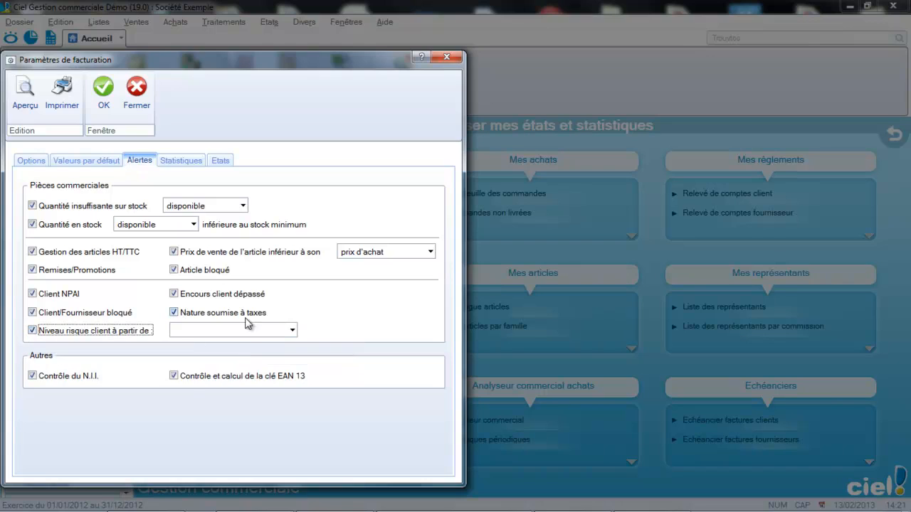
{"action": "left_click", "coordinate": [292, 331]}
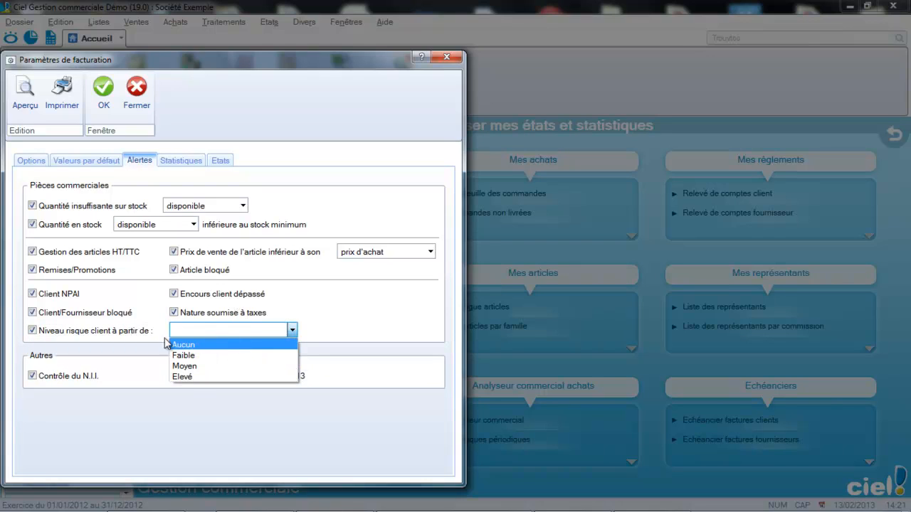
{"action": "left_click", "coordinate": [194, 358]}
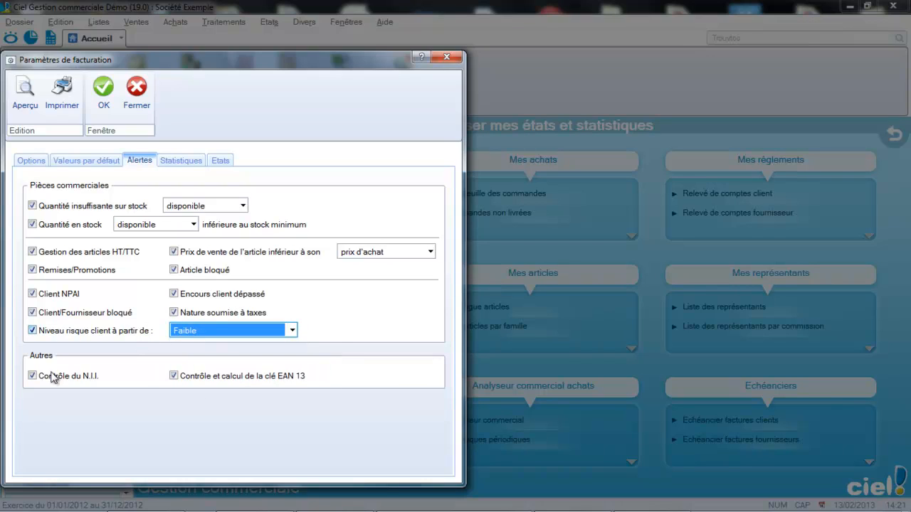
{"action": "mouse_move", "coordinate": [54, 381]}
- Include footer discounts and early-payment discounts in the article statistics, and base the representatives' statistics on Factures réglées
{"action": "left_click", "coordinate": [184, 160]}
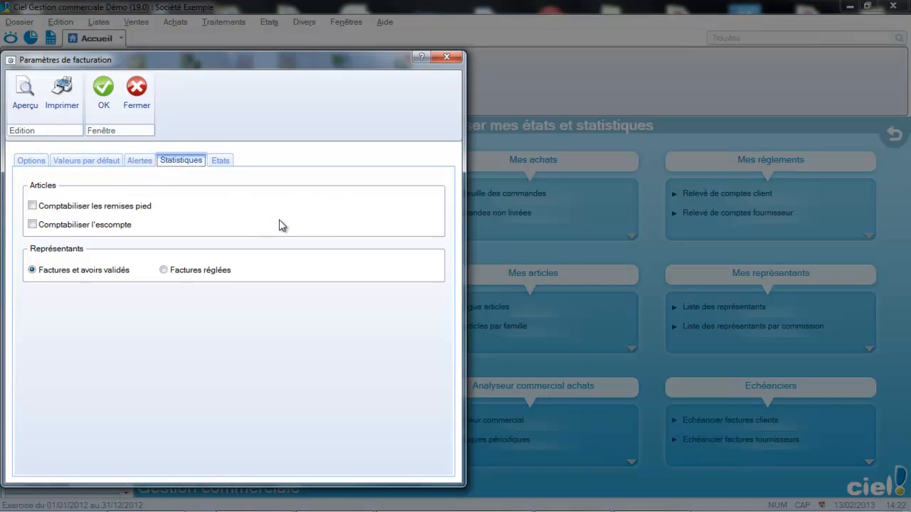
{"action": "left_click", "coordinate": [32, 206]}
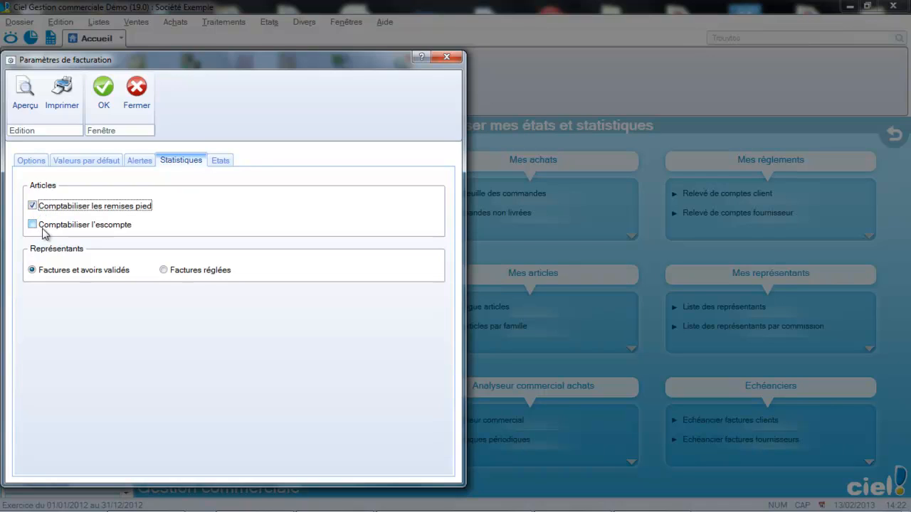
{"action": "left_click", "coordinate": [33, 226]}
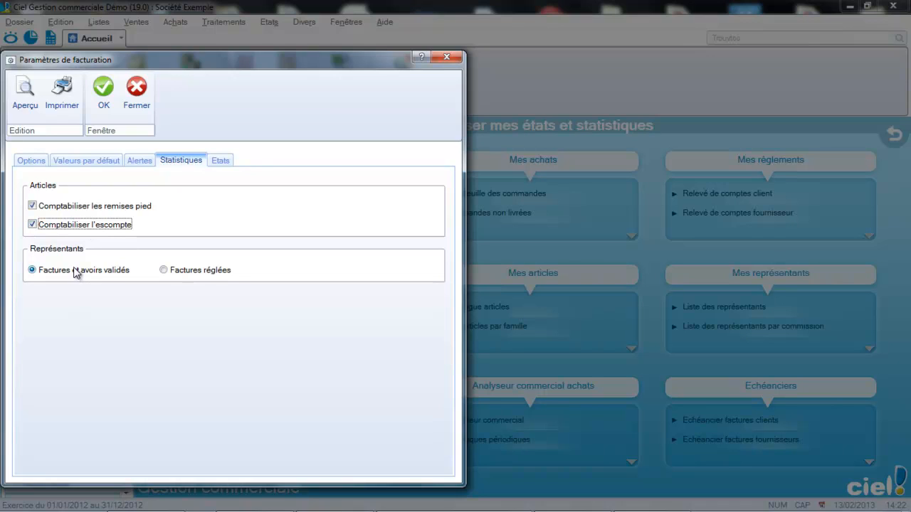
{"action": "mouse_move", "coordinate": [75, 272]}
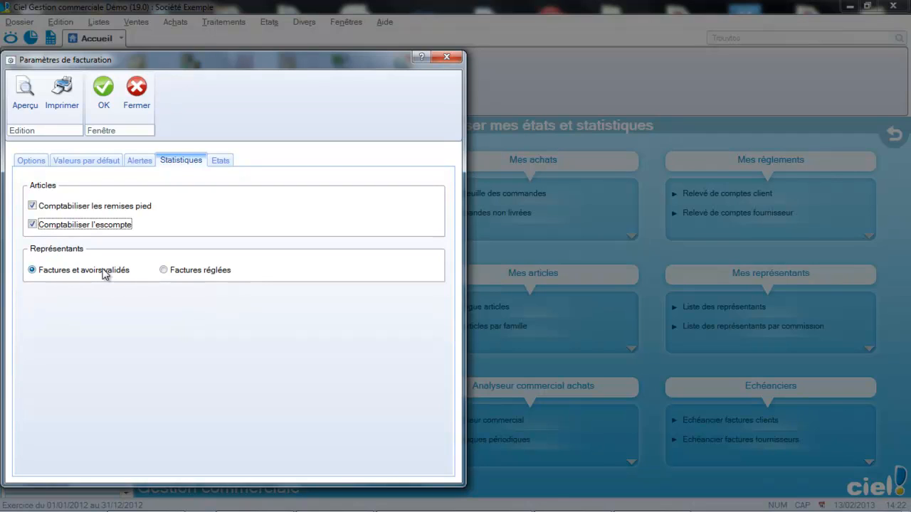
{"action": "left_click", "coordinate": [164, 270]}
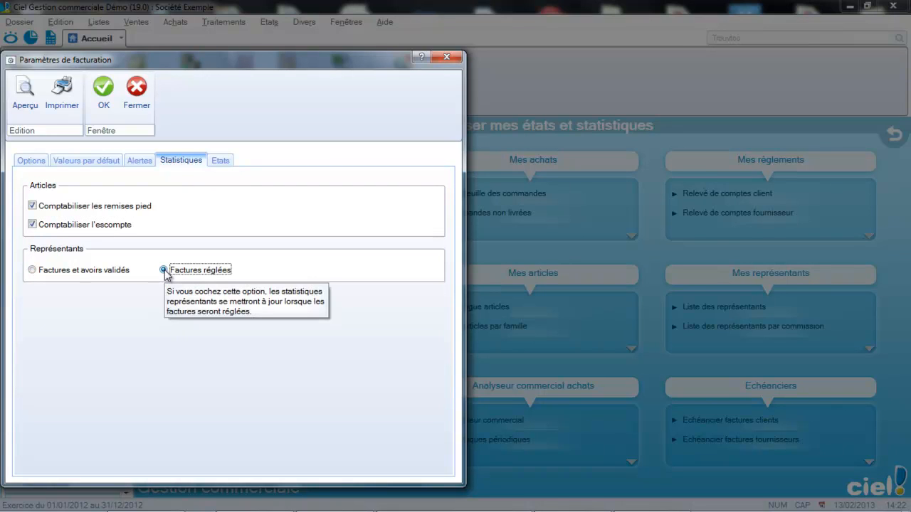
- Review the copy-count options and Mentions NRE, then save the invoicing settings, accepting recalculation of the article and representative statistics
{"action": "left_click", "coordinate": [222, 159]}
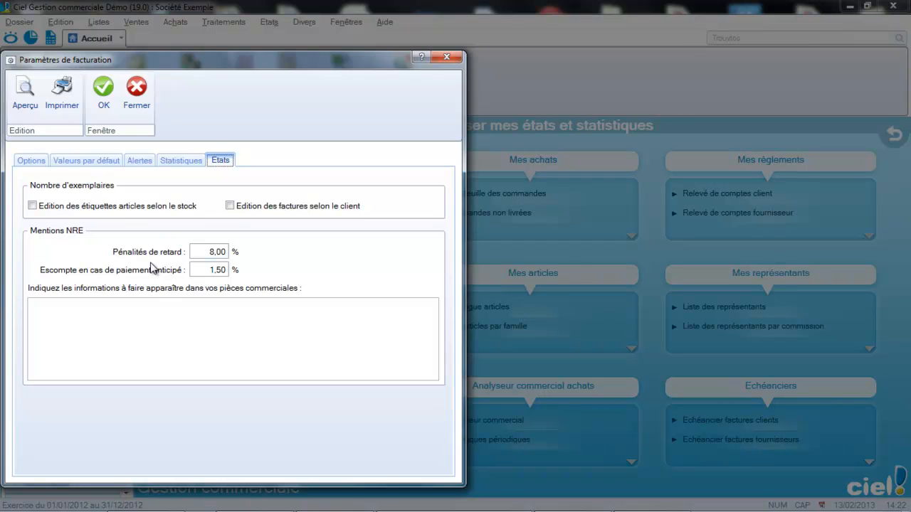
{"action": "left_click", "coordinate": [132, 321]}
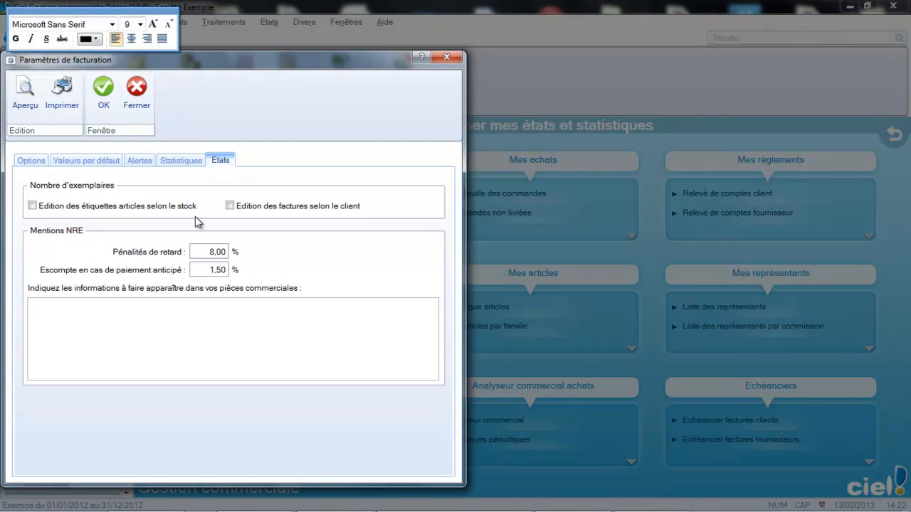
{"action": "mouse_move", "coordinate": [233, 214]}
{"action": "mouse_move", "coordinate": [114, 210]}
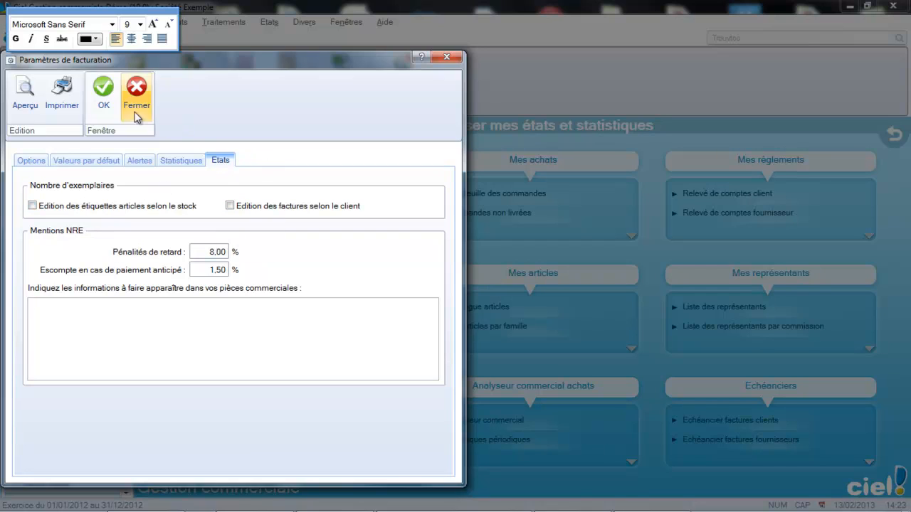
{"action": "left_click", "coordinate": [103, 103]}
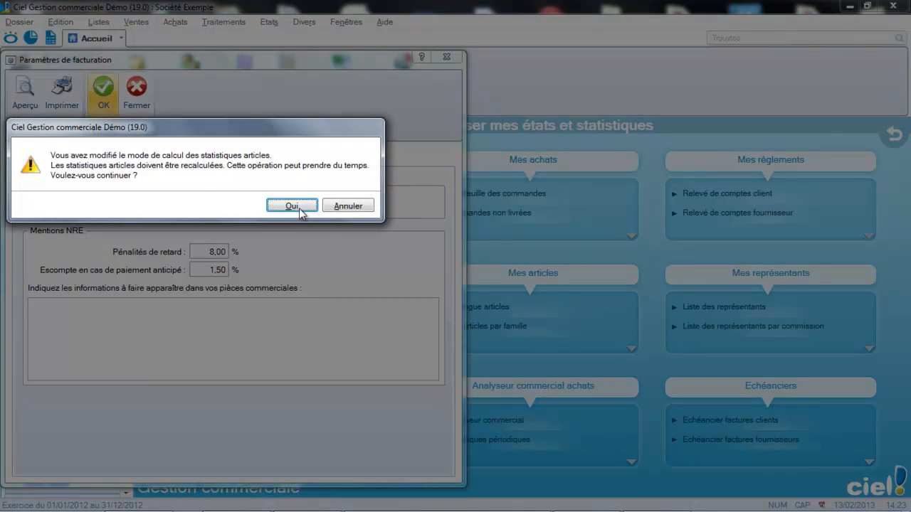
{"action": "left_click", "coordinate": [297, 208]}
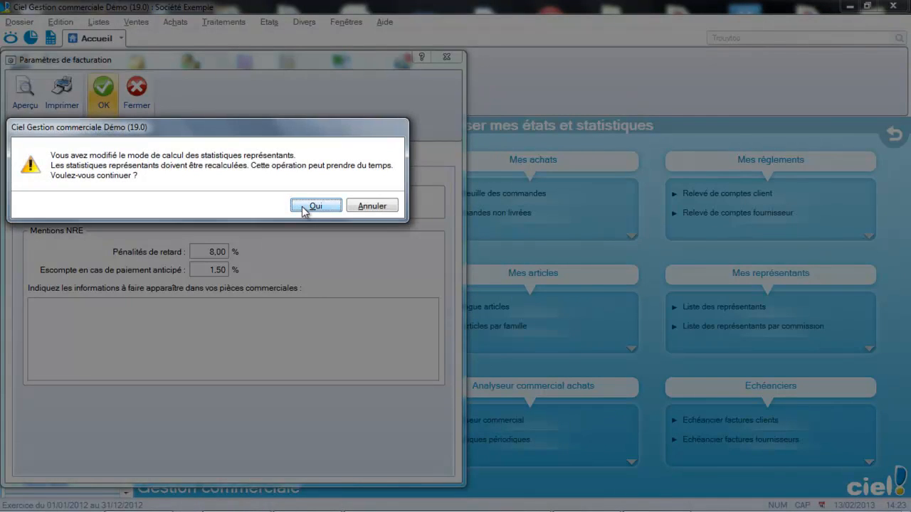
{"action": "left_click", "coordinate": [303, 208]}
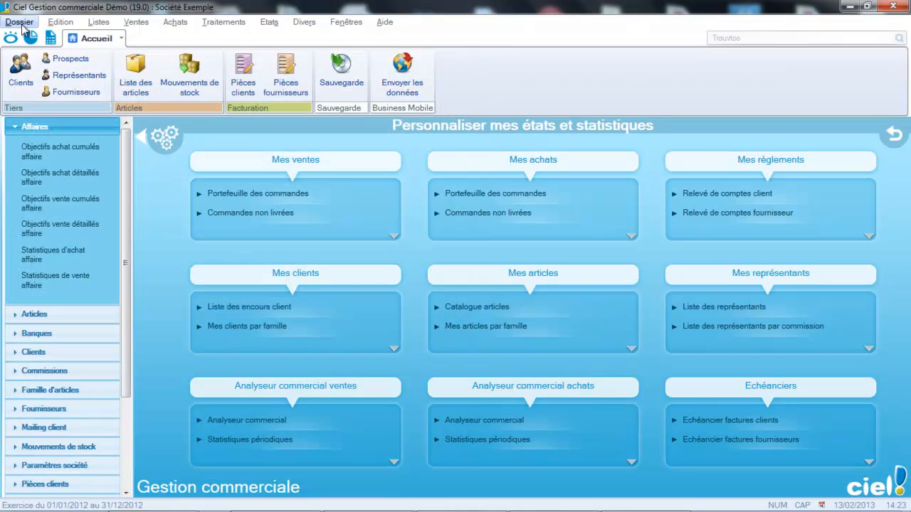
- Set the next customer invoice code to FA0500 in the numbering settings and save the numbering
{"action": "left_click", "coordinate": [21, 27]}
{"action": "mouse_move", "coordinate": [28, 88]}
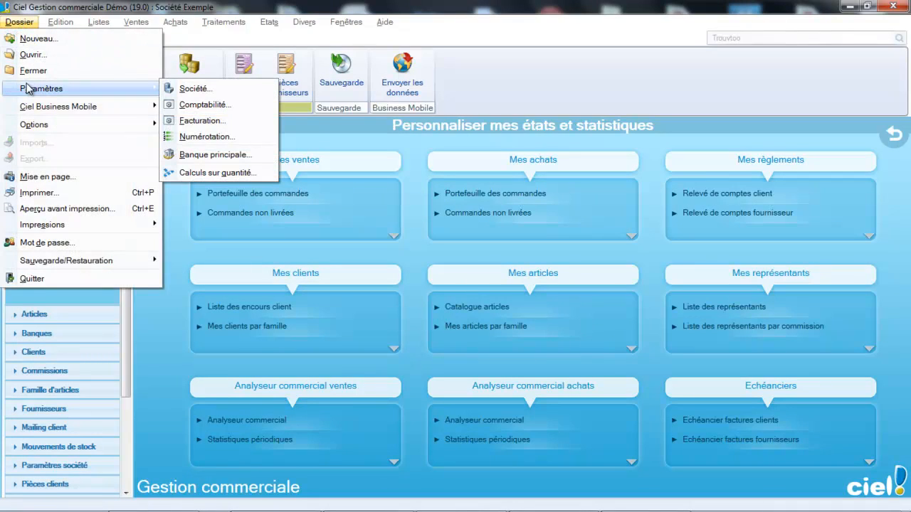
{"action": "left_click", "coordinate": [196, 139]}
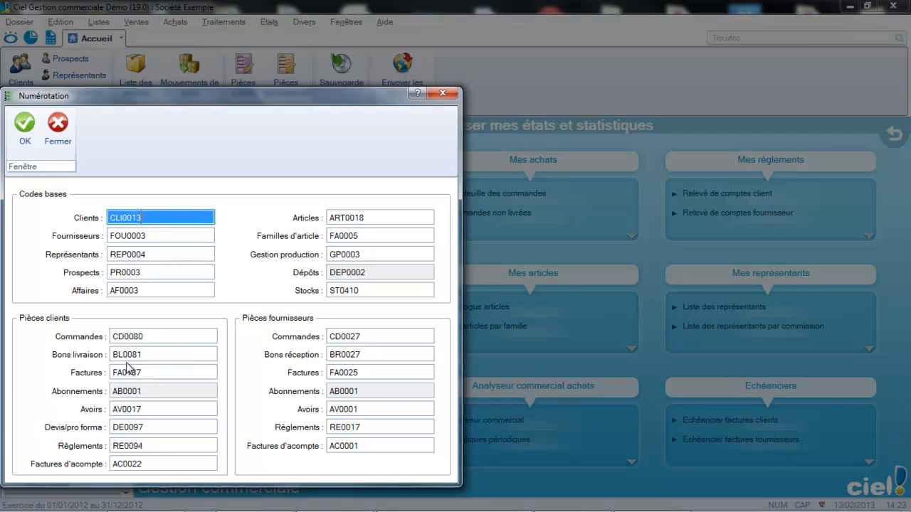
{"action": "left_click", "coordinate": [159, 373]}
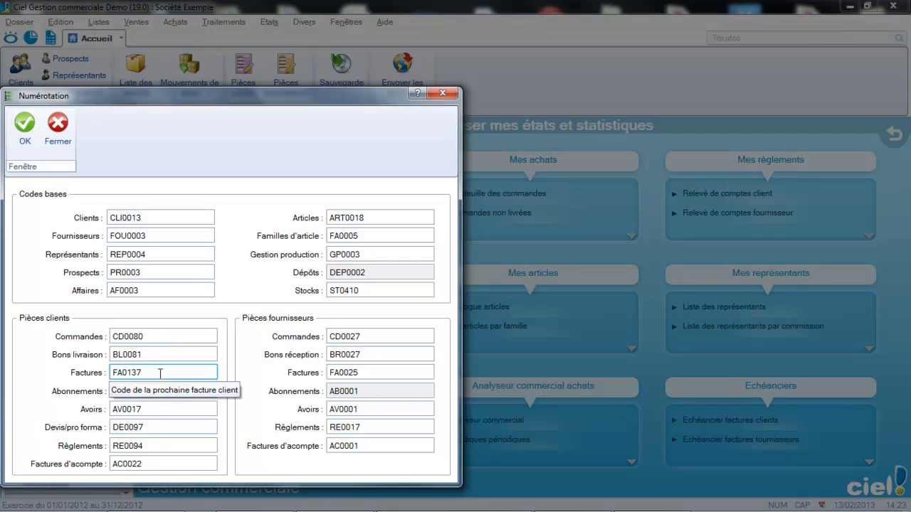
{"action": "key", "text": "BackSpace"}
{"action": "key", "text": "BackSpace"}
{"action": "key", "text": "BackSpace"}
{"action": "type", "text": "500"}
{"action": "left_click", "coordinate": [179, 427]}
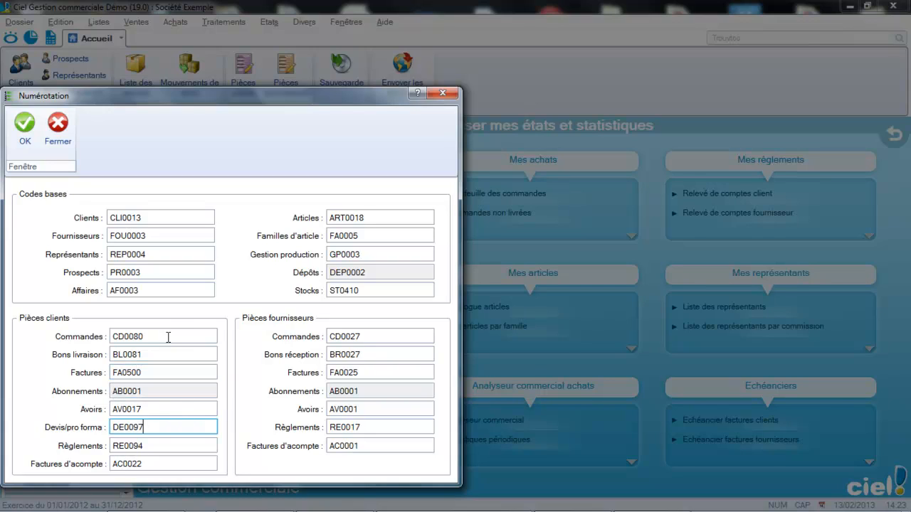
{"action": "left_click", "coordinate": [160, 337]}
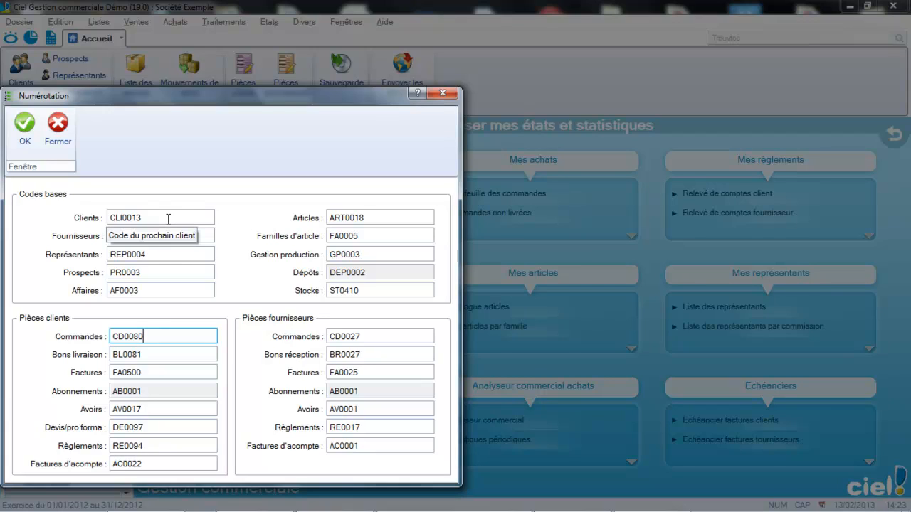
{"action": "left_click", "coordinate": [24, 125]}
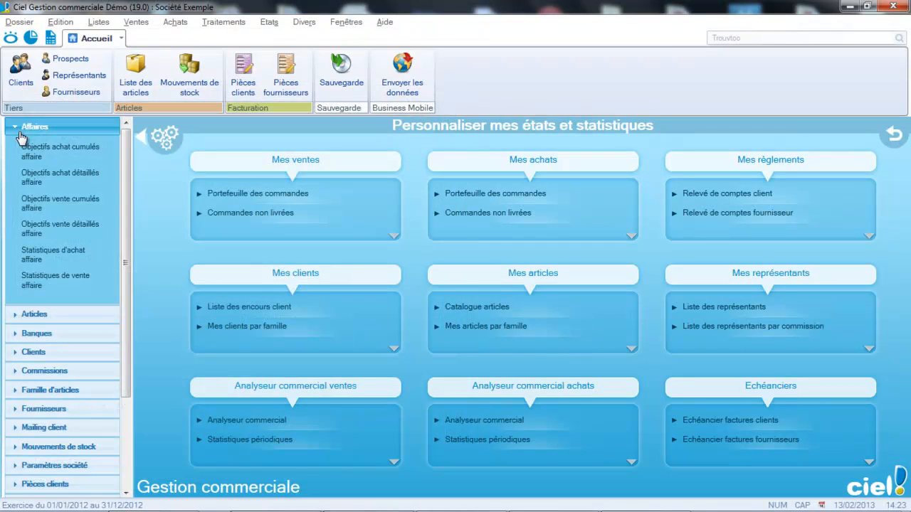
- Review the main bank's contact details and its R.I.B. and accounting account information, then close the bank record
{"action": "left_click", "coordinate": [20, 21]}
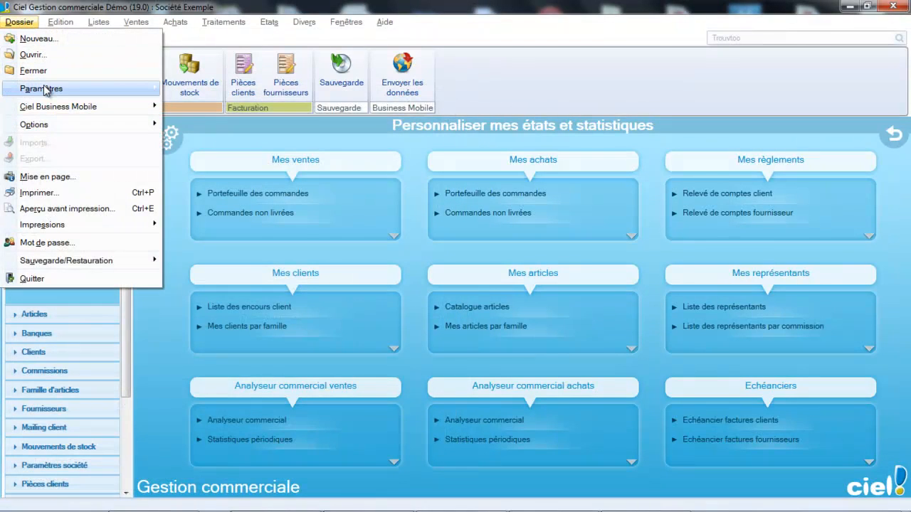
{"action": "mouse_move", "coordinate": [45, 89]}
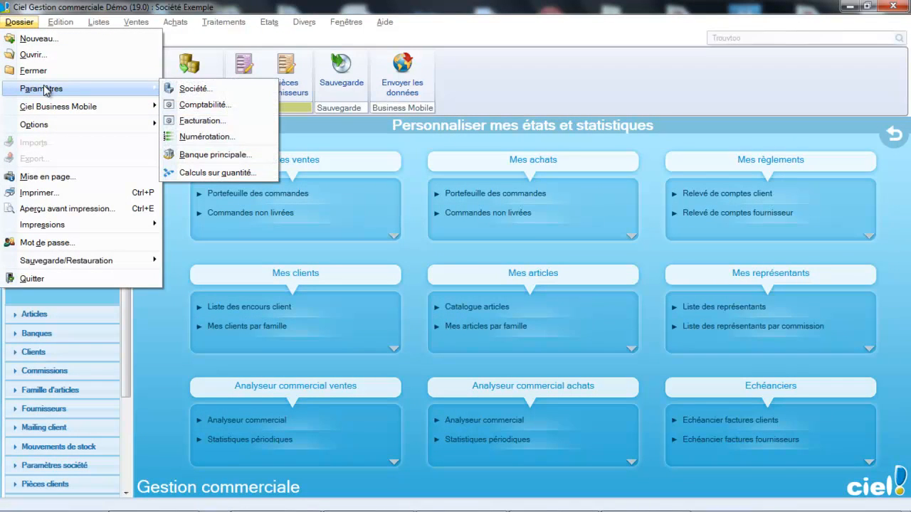
{"action": "left_click", "coordinate": [234, 156]}
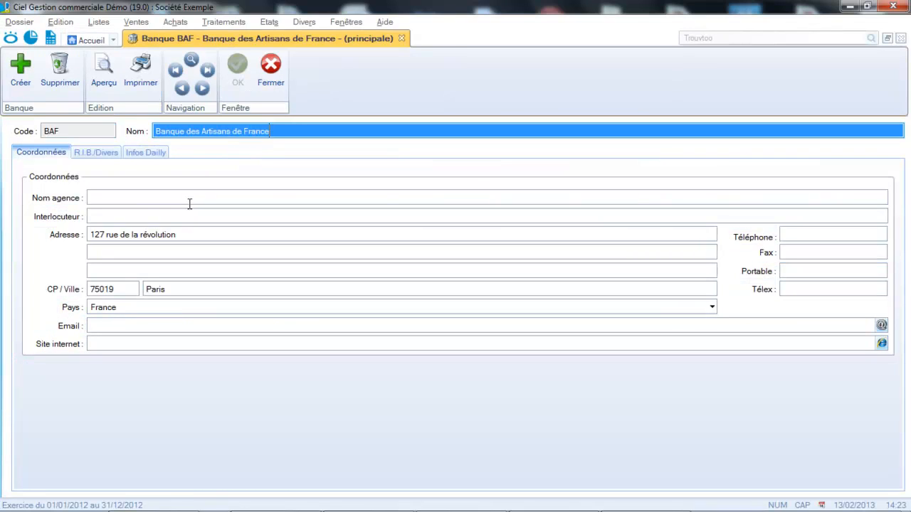
{"action": "left_click", "coordinate": [124, 191]}
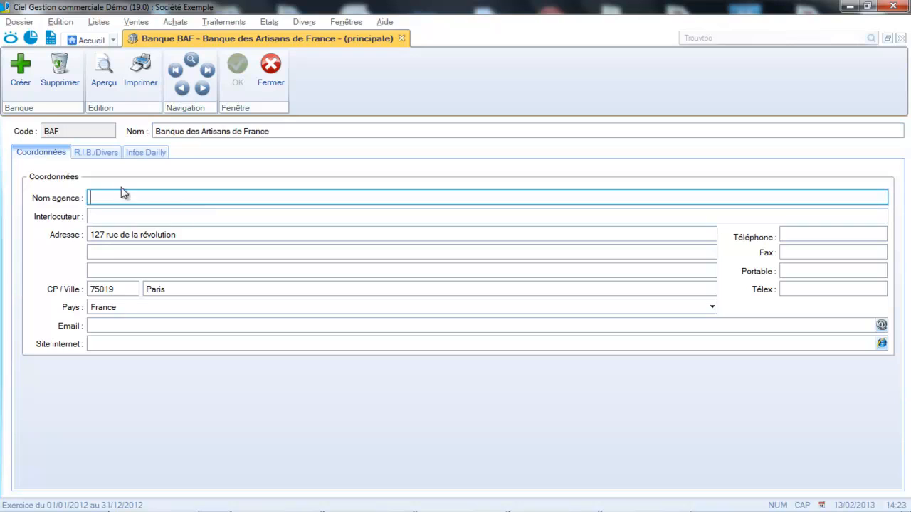
{"action": "left_click", "coordinate": [101, 156]}
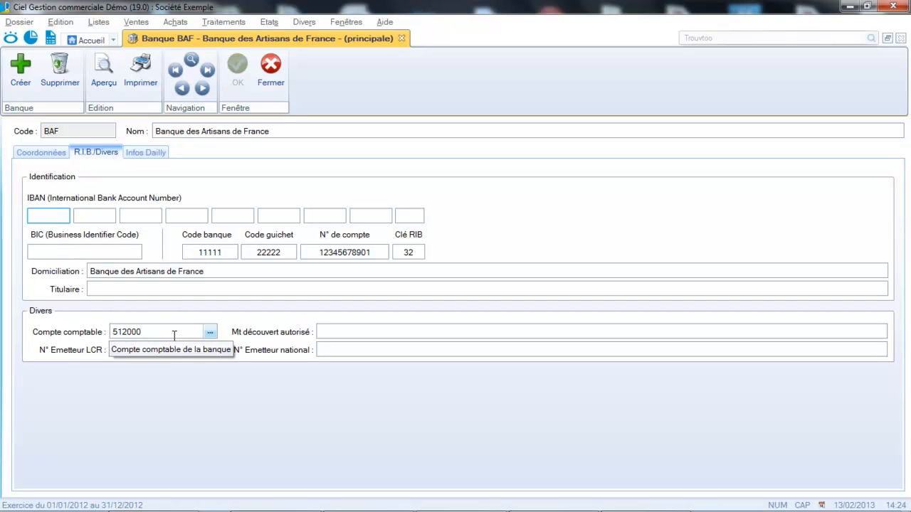
{"action": "left_click", "coordinate": [274, 72]}
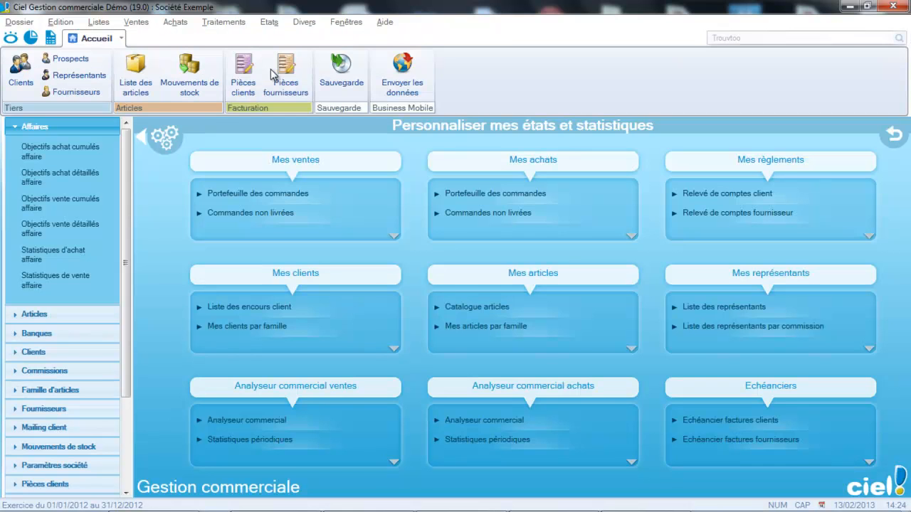
- Open another settings section of the company file
{"action": "left_click", "coordinate": [22, 23]}
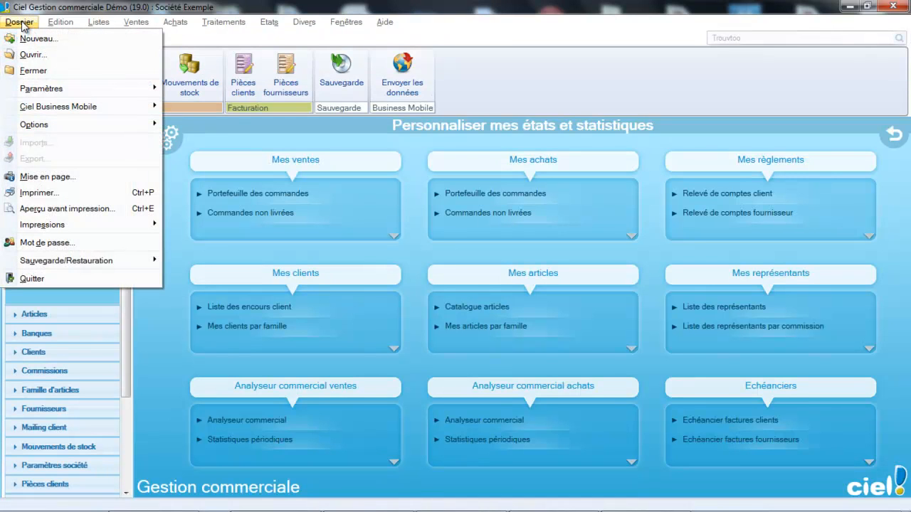